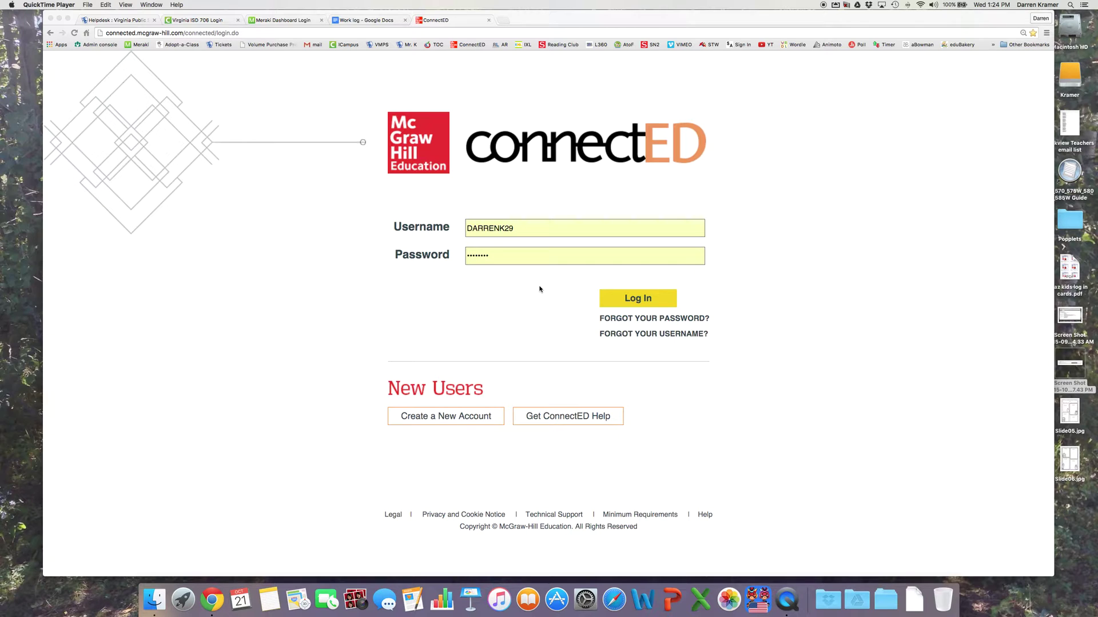
Step: Sign in to ConnectED and open the My Math, Grade 1 Teacher Center
{"action": "left_click", "coordinate": [638, 302]}
{"action": "left_click", "coordinate": [637, 299]}
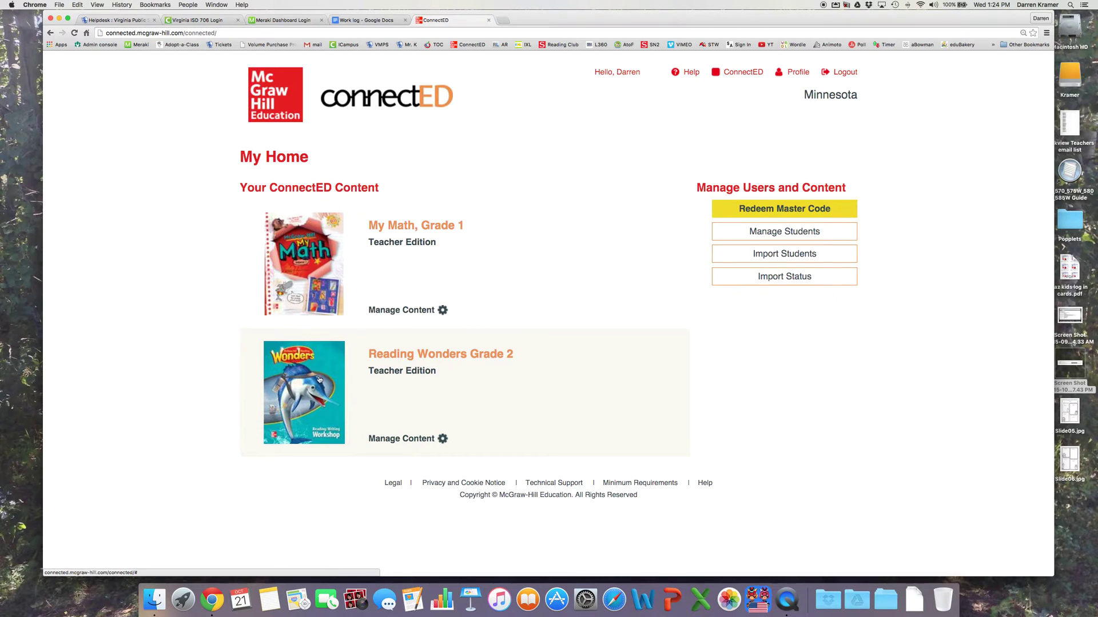
{"action": "left_click", "coordinate": [405, 229]}
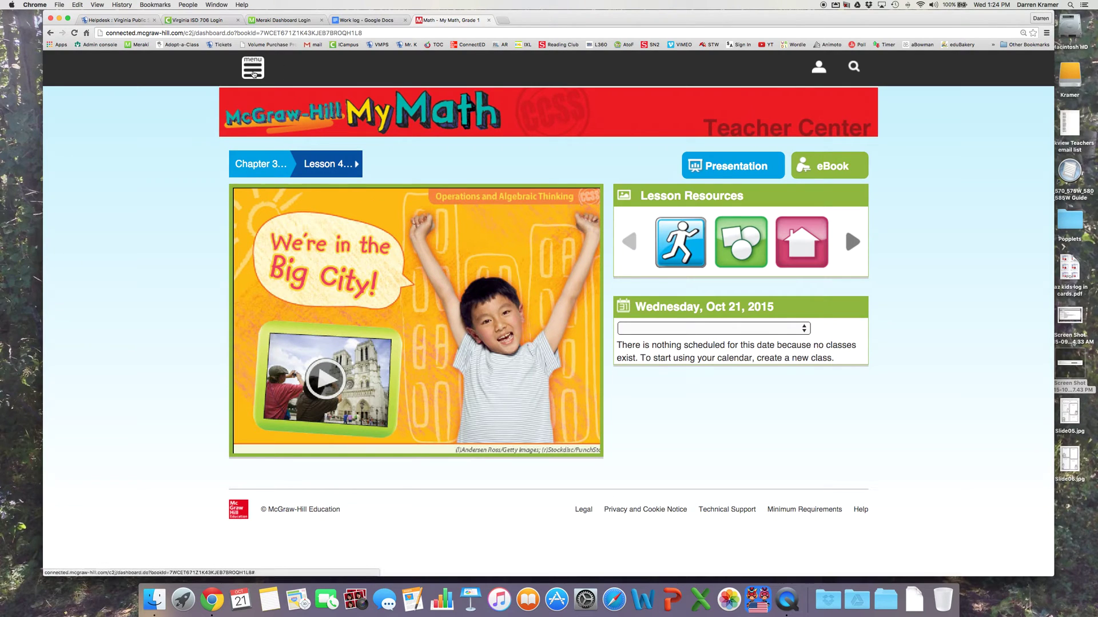
Step: Go to the My Math, Grade 1 Class Management page from the site menu
{"action": "left_click", "coordinate": [253, 70]}
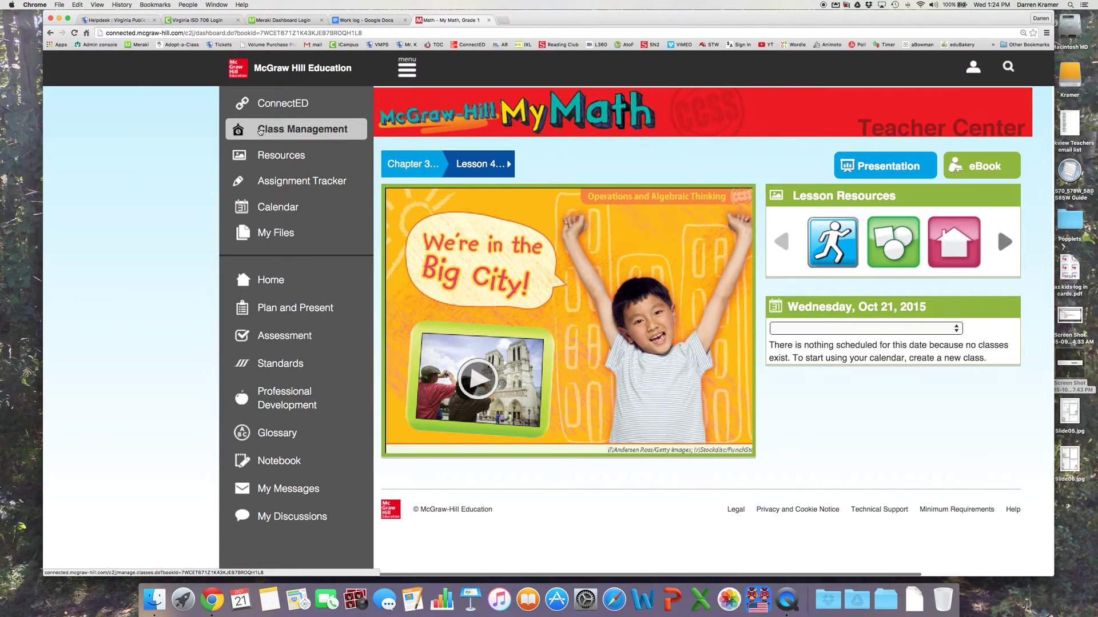
{"action": "left_click", "coordinate": [260, 132]}
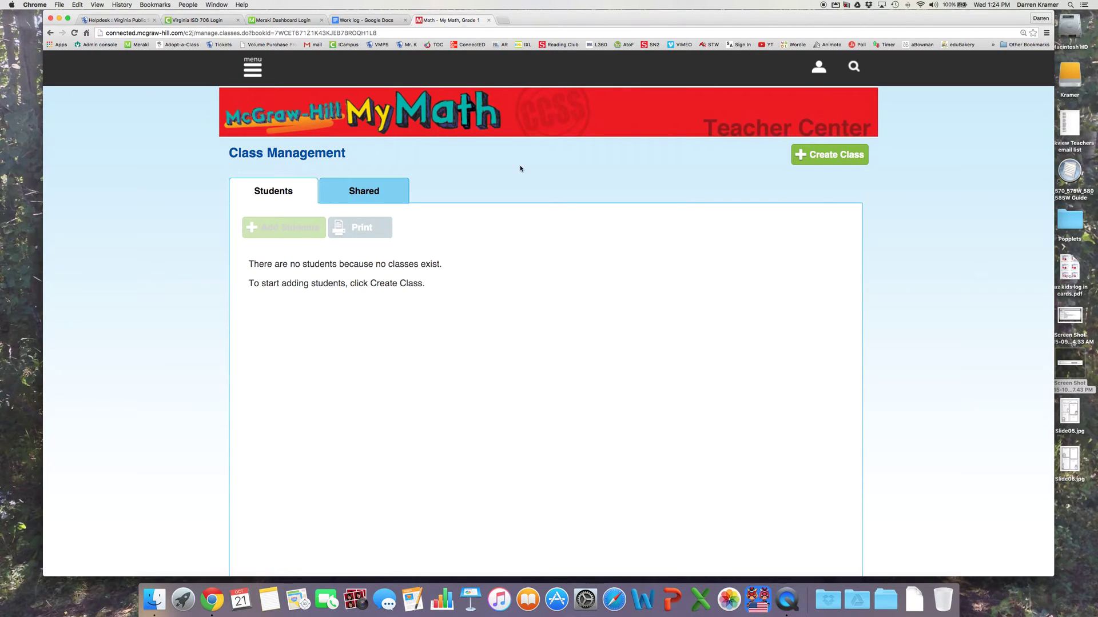
Step: Start a new class named after the teacher, keeping Grade Level 1
{"action": "left_click", "coordinate": [841, 158]}
{"action": "left_click", "coordinate": [446, 143]}
{"action": "type", "text": "Mr."}
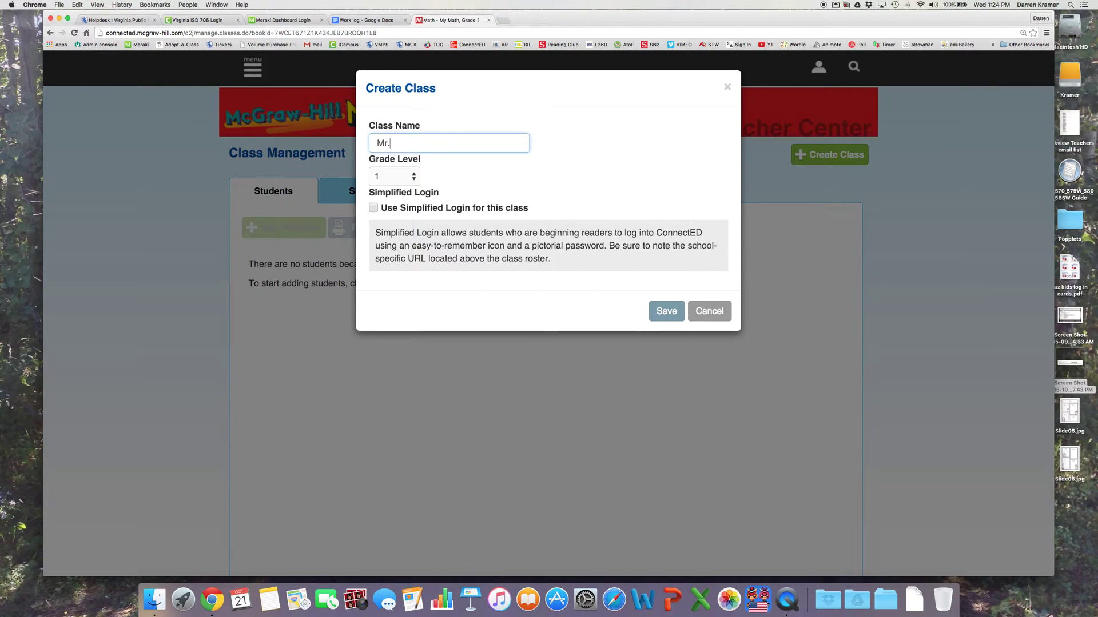
{"action": "type", "text": " Kramer's class"}
{"action": "left_click", "coordinate": [411, 184]}
{"action": "left_click", "coordinate": [441, 176]}
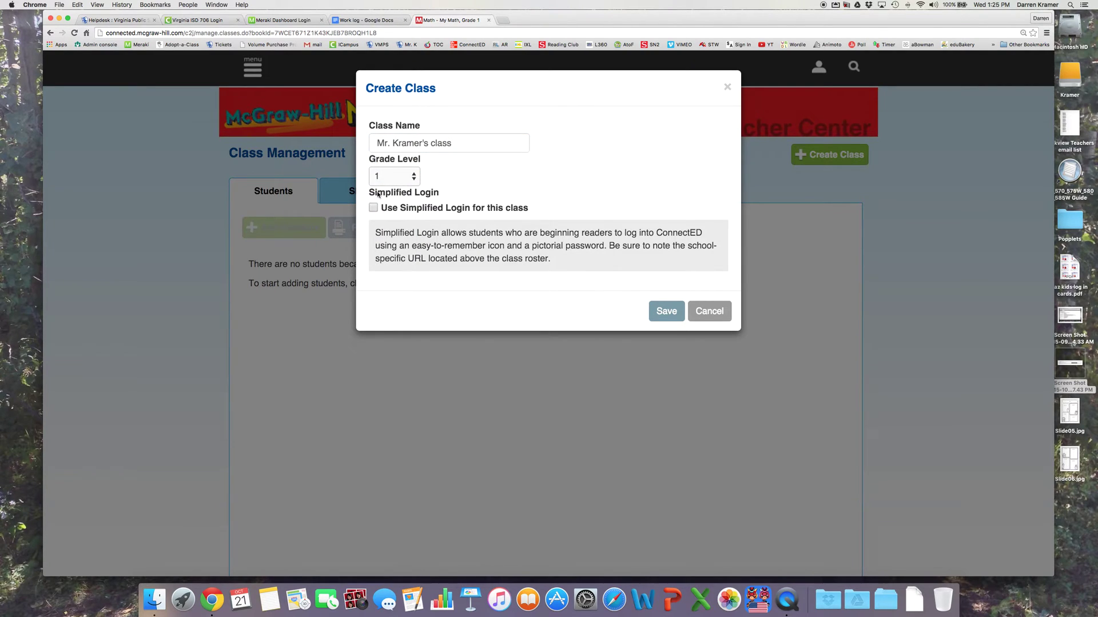
Step: Try simplified login with duck and soccer-ball icons, then turn it off and save the class
{"action": "left_click", "coordinate": [374, 208]}
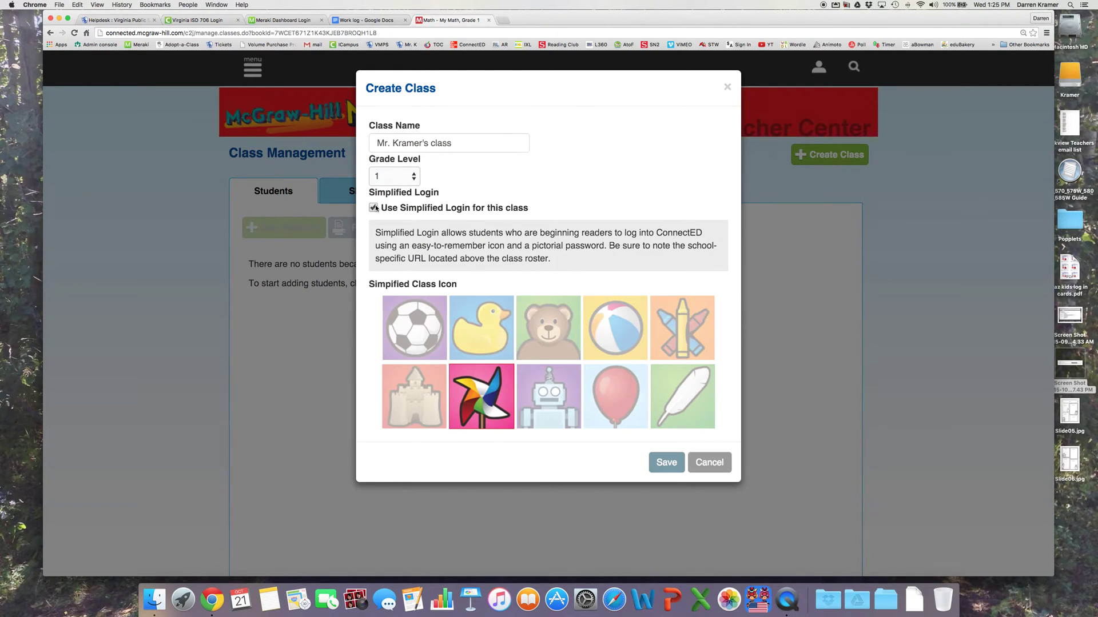
{"action": "left_click", "coordinate": [486, 321]}
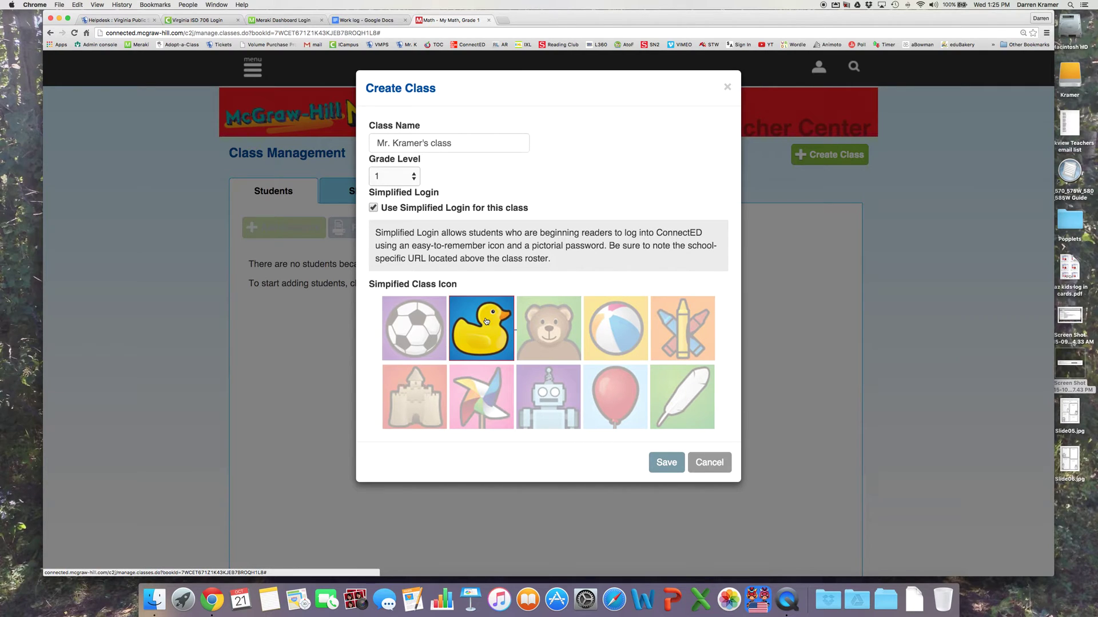
{"action": "left_click", "coordinate": [411, 329]}
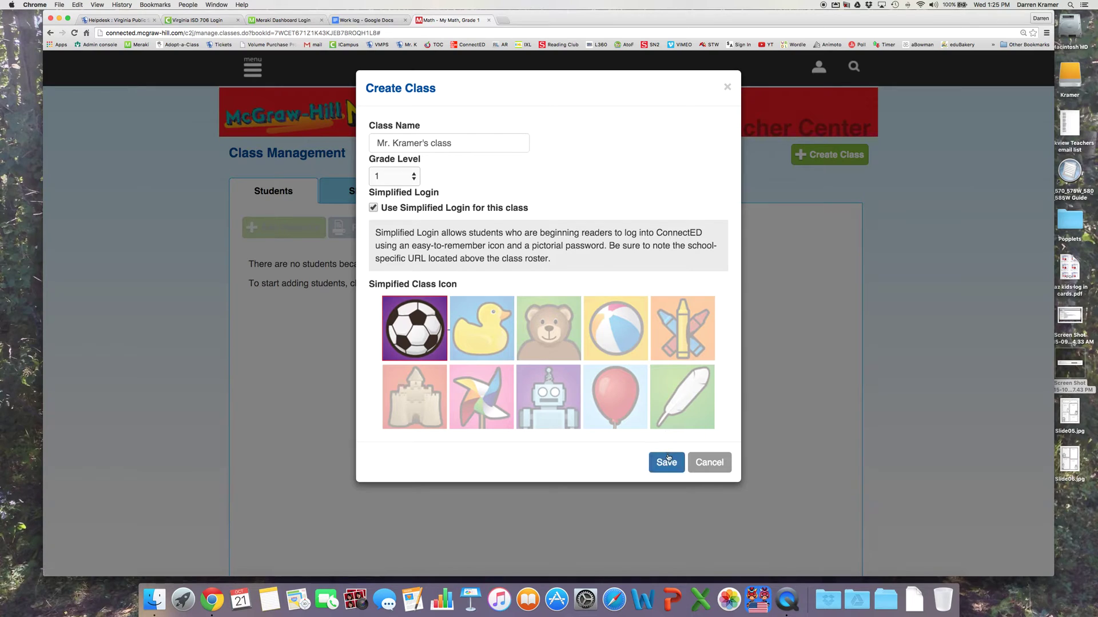
{"action": "left_click", "coordinate": [373, 208]}
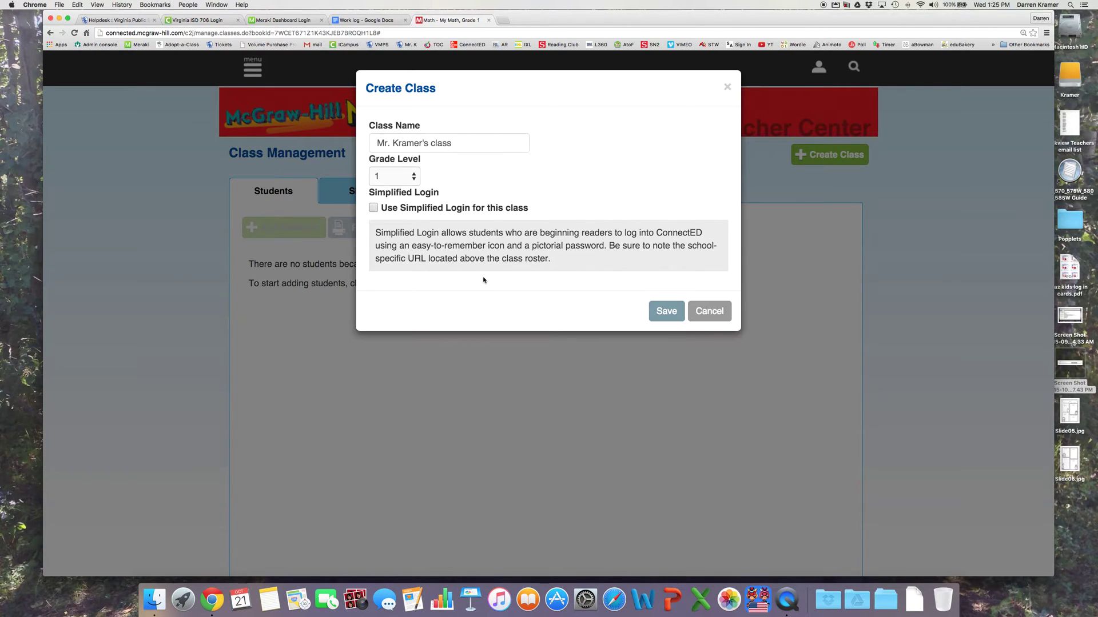
{"action": "left_click", "coordinate": [667, 312]}
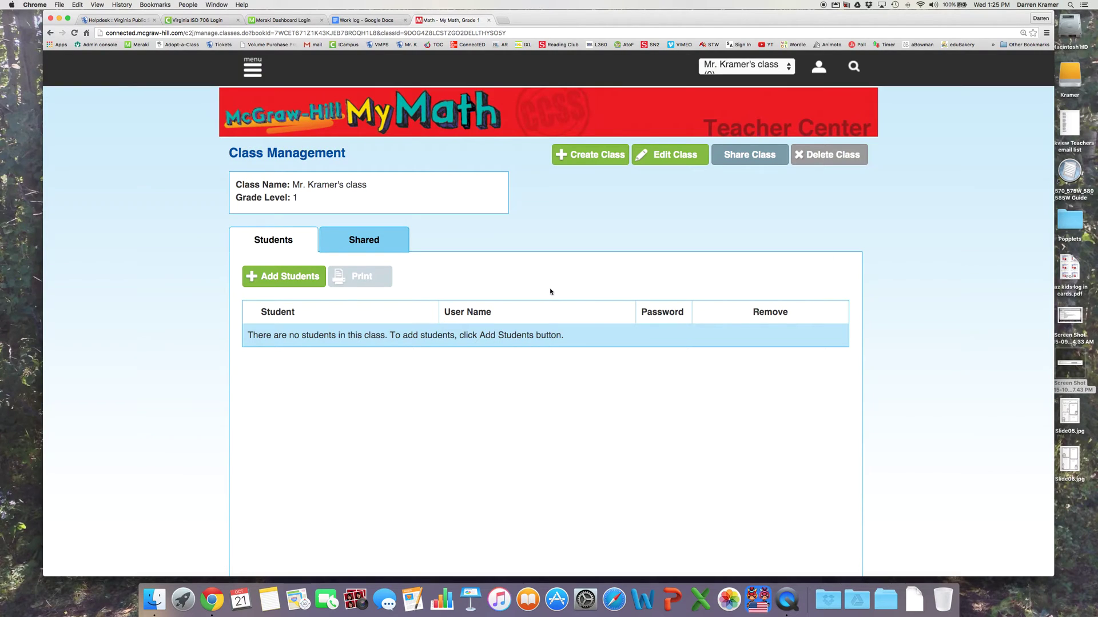
Step: Search grade 1 students, sort by last name, and mark then clear a few results
{"action": "left_click", "coordinate": [281, 278]}
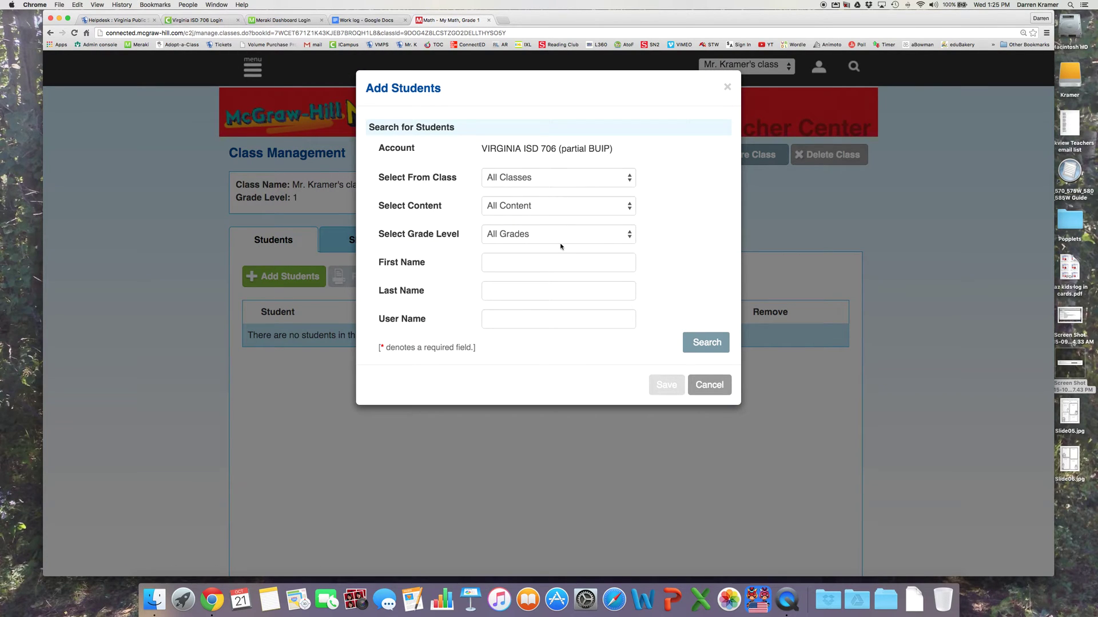
{"action": "left_click", "coordinate": [583, 232]}
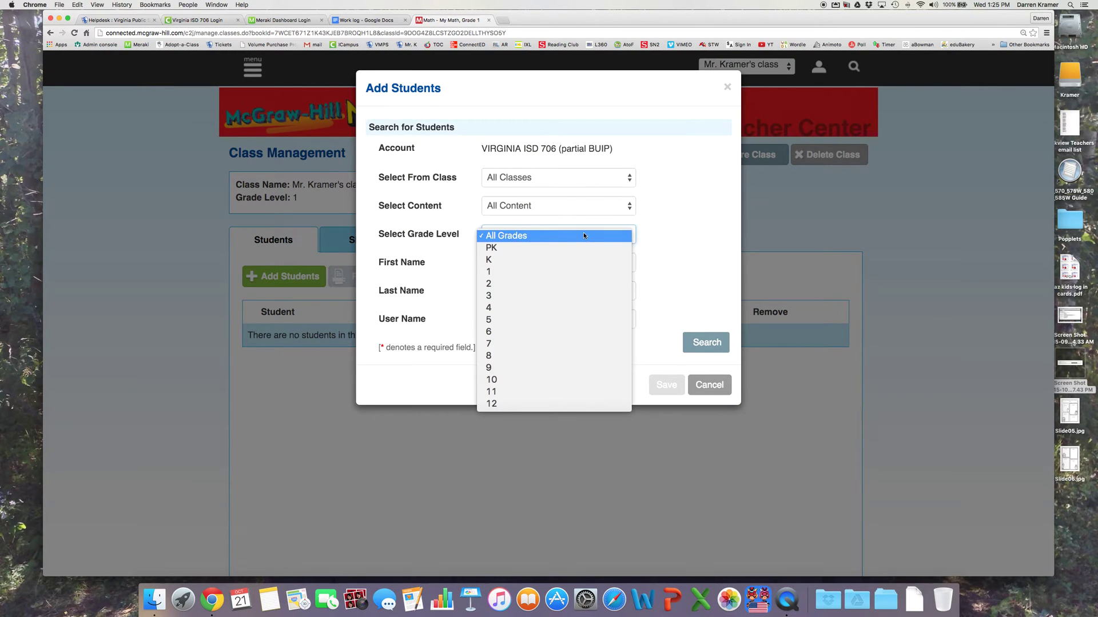
{"action": "left_click", "coordinate": [574, 271]}
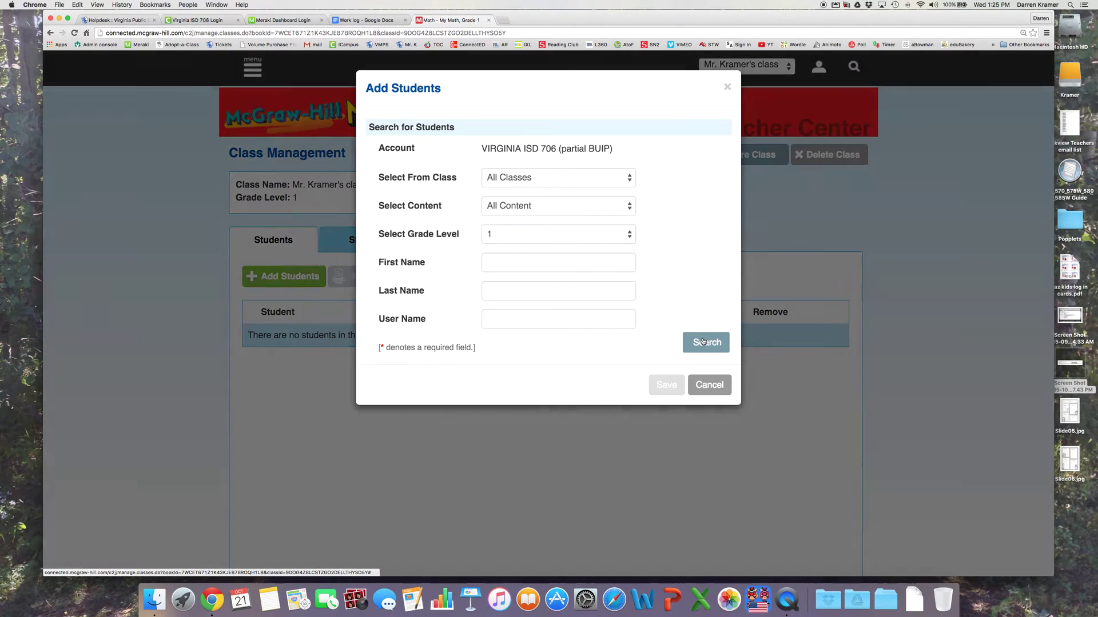
{"action": "left_click", "coordinate": [703, 341]}
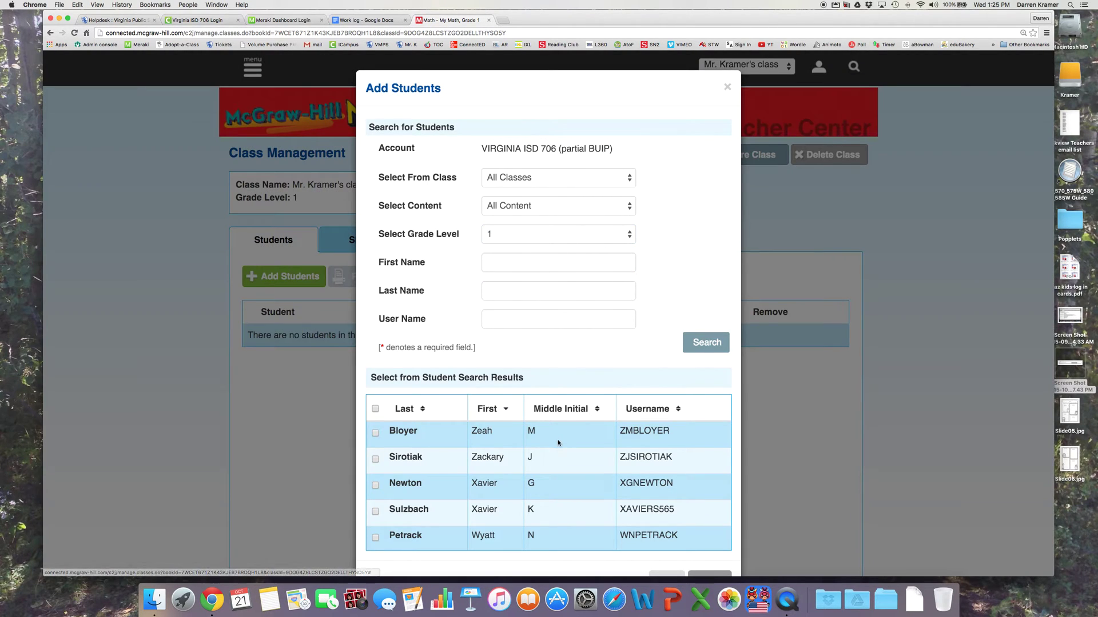
{"action": "scroll", "coordinate": [429, 421], "scroll_direction": "down", "scroll_amount": 1}
{"action": "scroll", "coordinate": [423, 417], "scroll_direction": "up", "scroll_amount": 1}
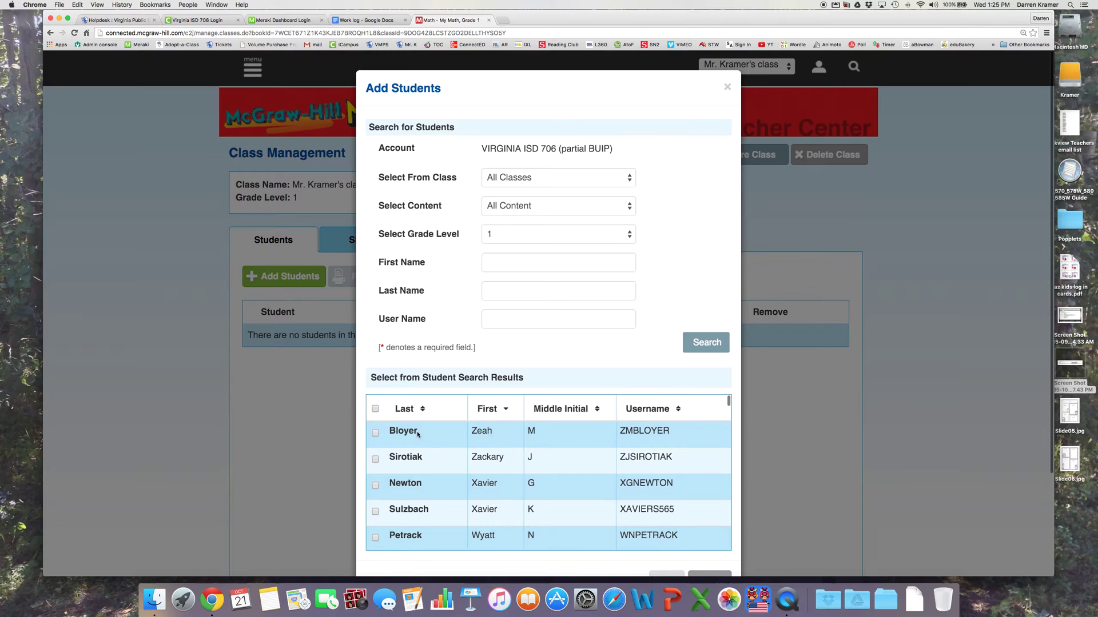
{"action": "left_click", "coordinate": [422, 410]}
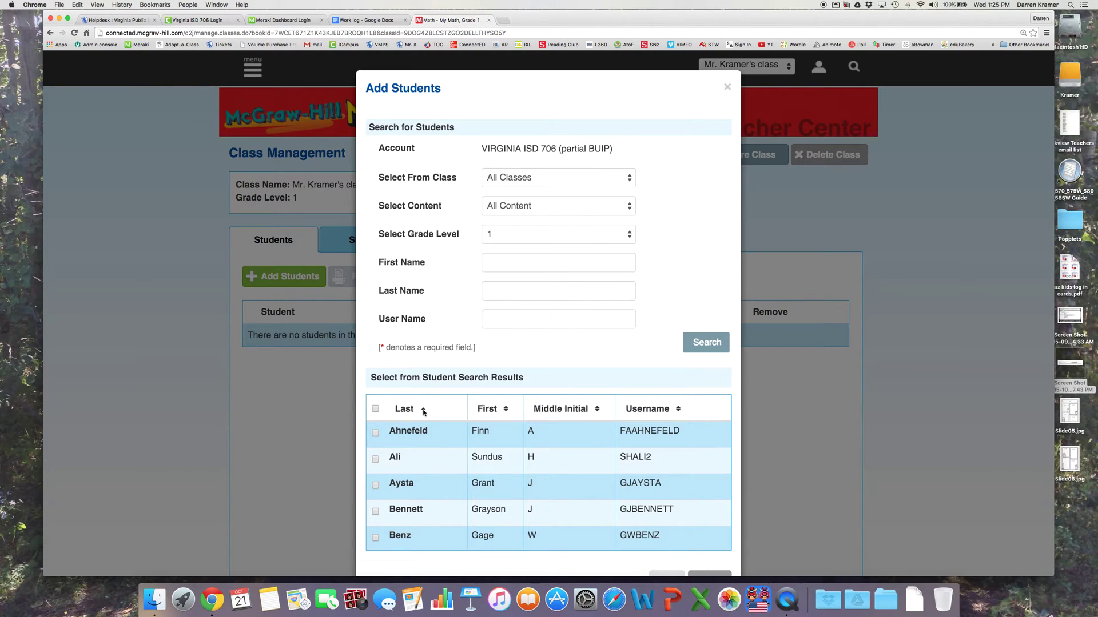
{"action": "left_click", "coordinate": [376, 433]}
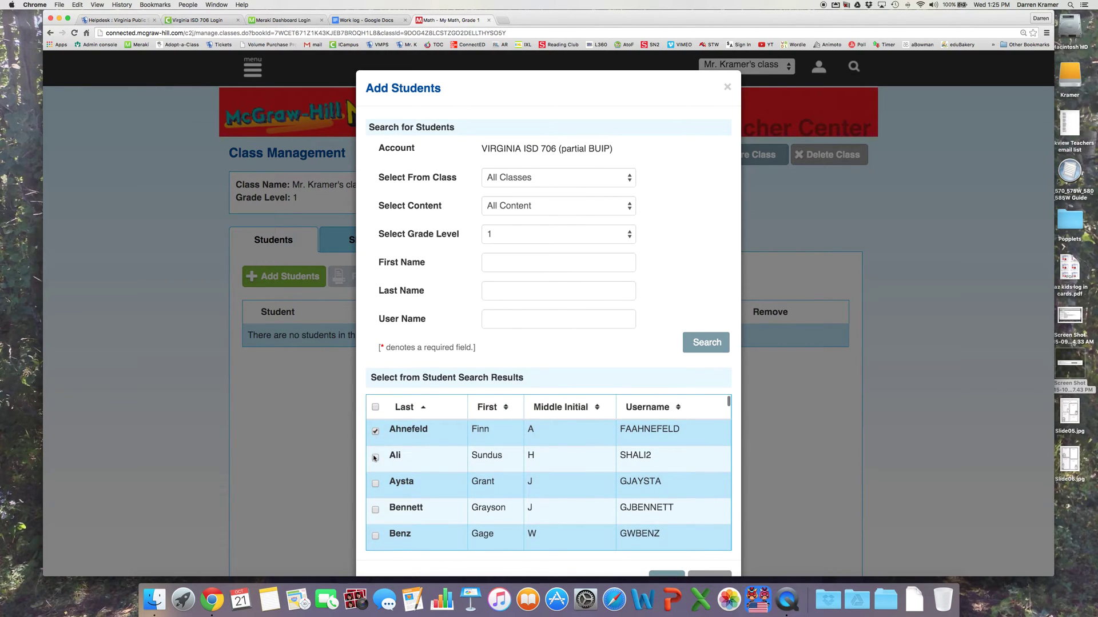
{"action": "left_click", "coordinate": [375, 458]}
{"action": "left_click", "coordinate": [376, 511]}
{"action": "left_click", "coordinate": [375, 458]}
{"action": "left_click", "coordinate": [376, 433]}
Step: Search by the student's first name, check the single match, and save it to the class
{"action": "left_click", "coordinate": [517, 262]}
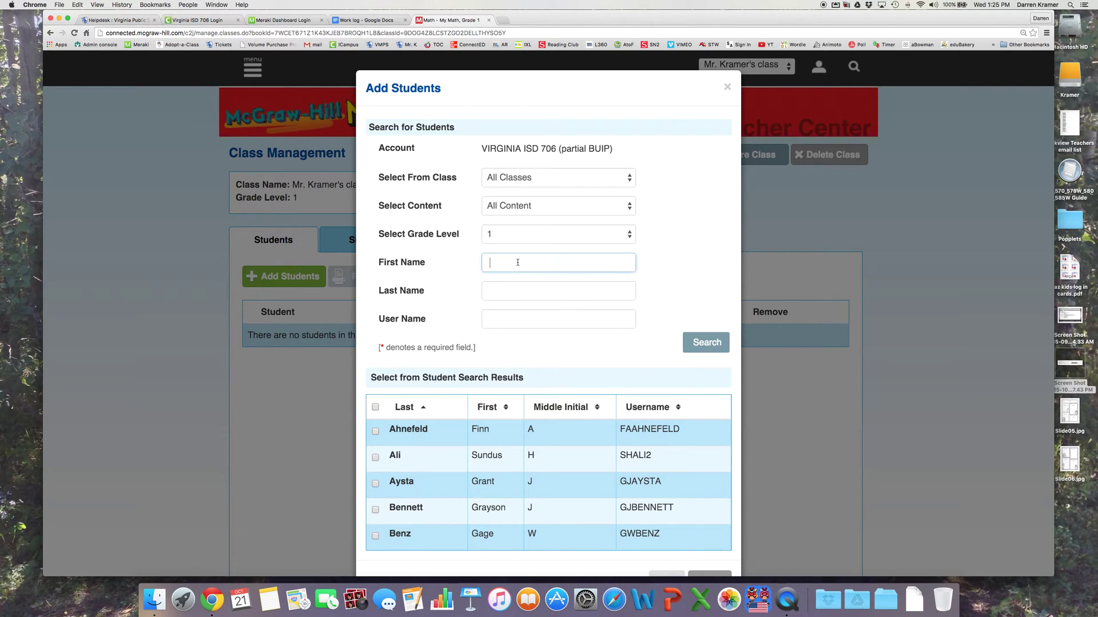
{"action": "type", "text": "Linde"}
{"action": "type", "text": "ey"}
{"action": "left_click", "coordinate": [718, 339]}
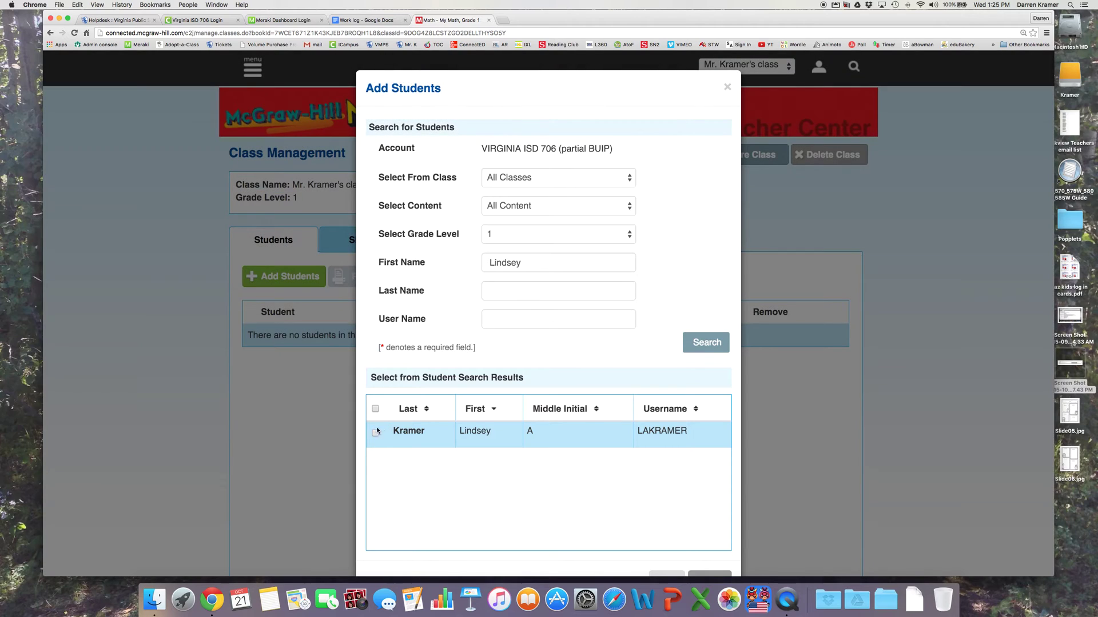
{"action": "left_click", "coordinate": [375, 433]}
{"action": "scroll", "coordinate": [651, 480], "scroll_direction": "down", "scroll_amount": 2}
{"action": "left_click", "coordinate": [666, 551]}
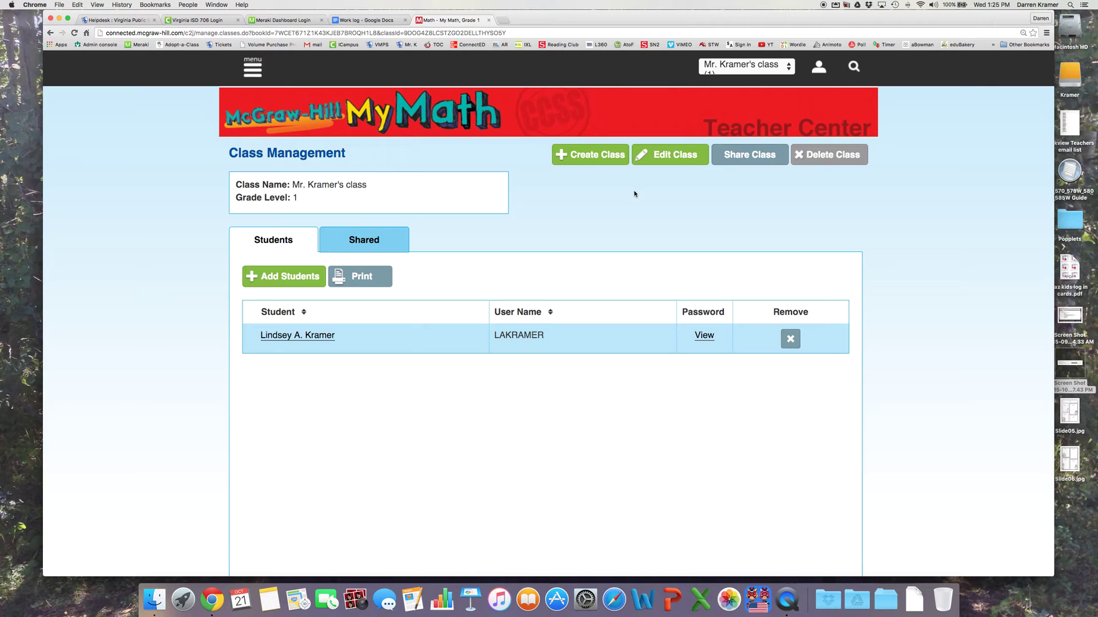
{"action": "left_click", "coordinate": [253, 68]}
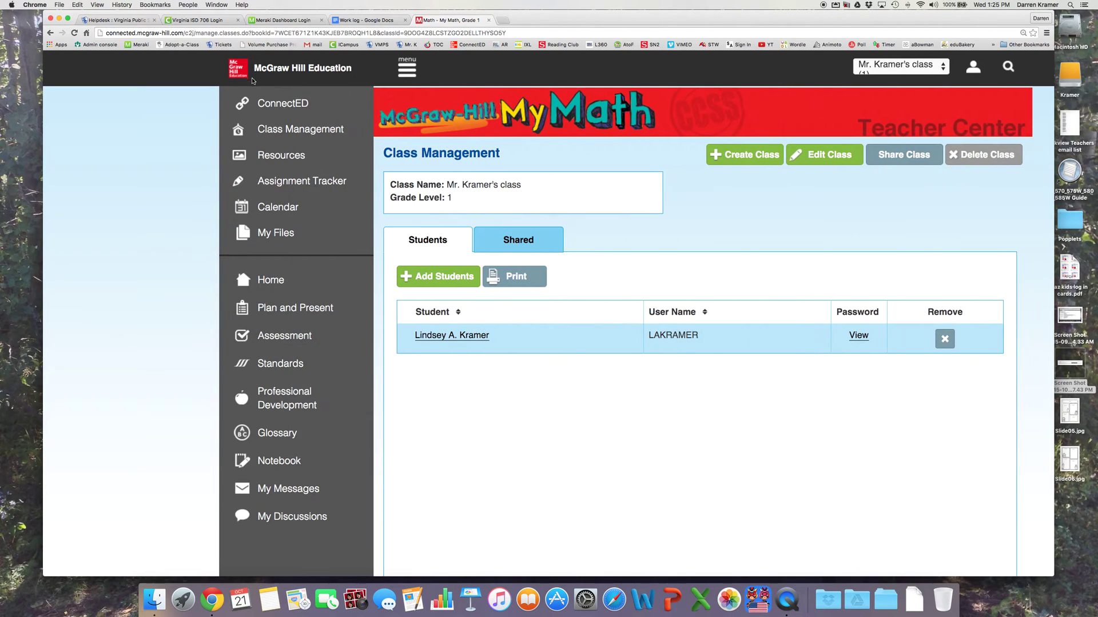
Step: Open Reading Wonders Grade 2 set-up and replace the class name's first name with 'Mr.'
{"action": "left_click", "coordinate": [262, 105]}
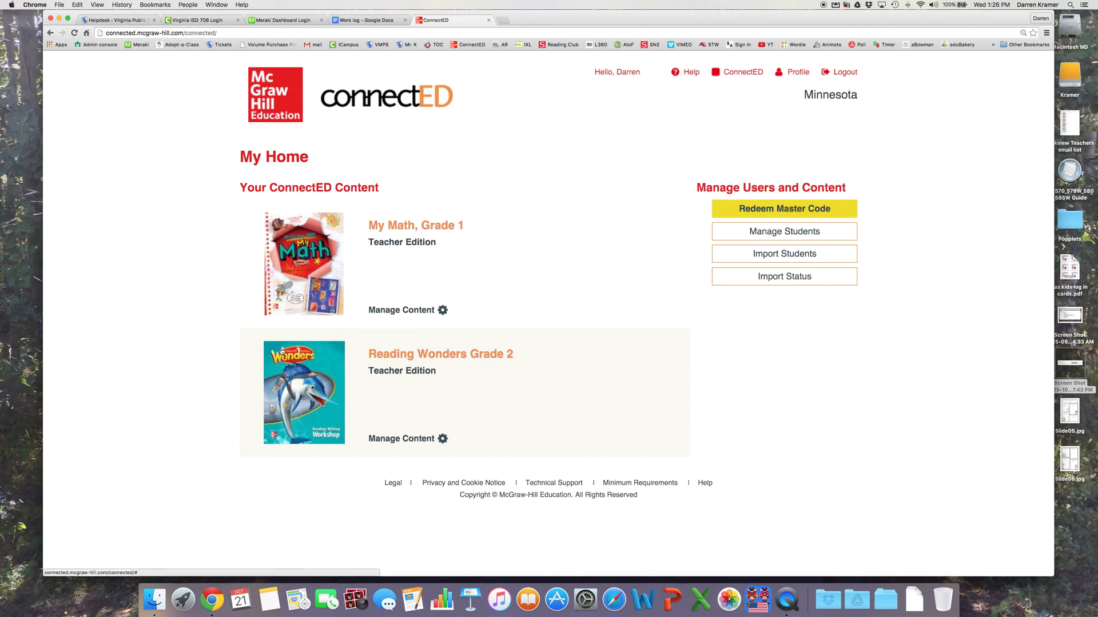
{"action": "left_click", "coordinate": [308, 391]}
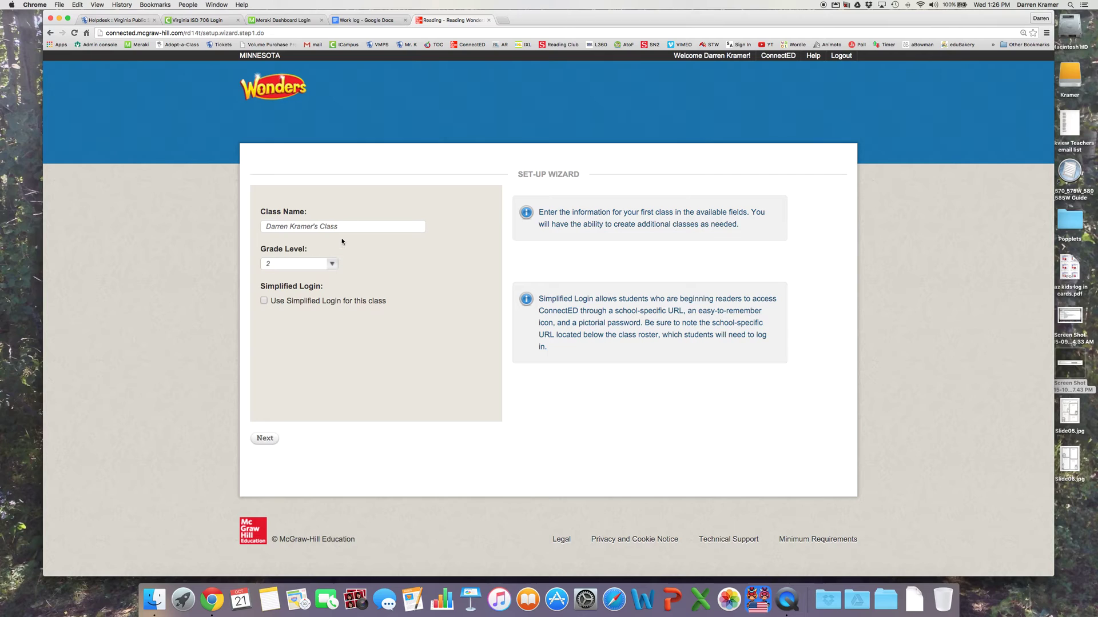
{"action": "double_click", "coordinate": [286, 227]}
{"action": "type", "text": "Mr."}
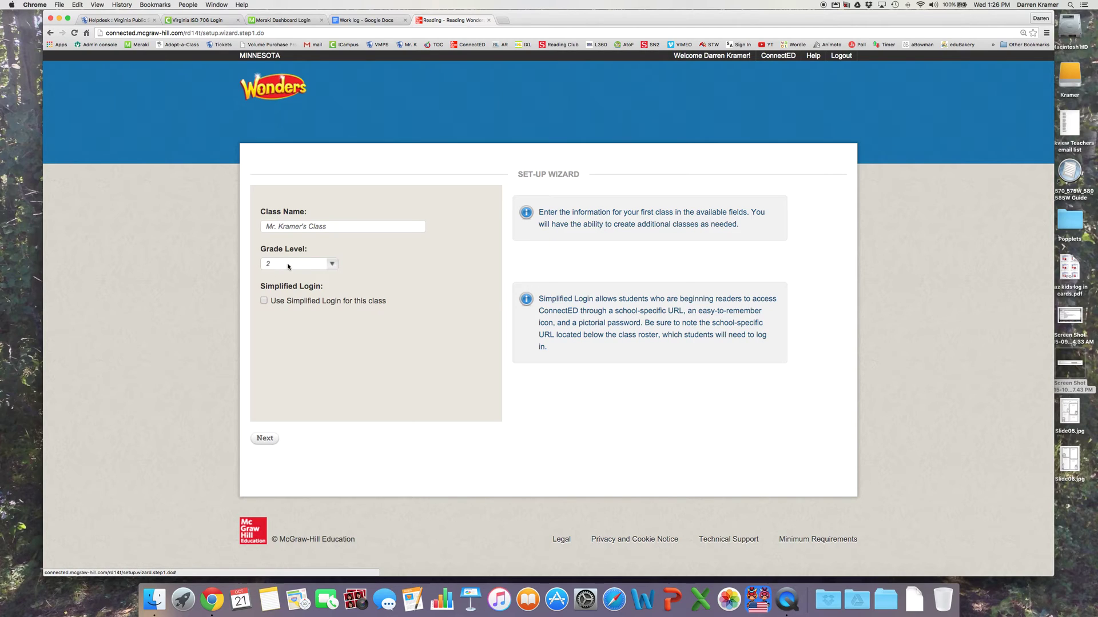
Step: Try simplified login with the robot icon, then turn it off and continue
{"action": "left_click", "coordinate": [264, 300]}
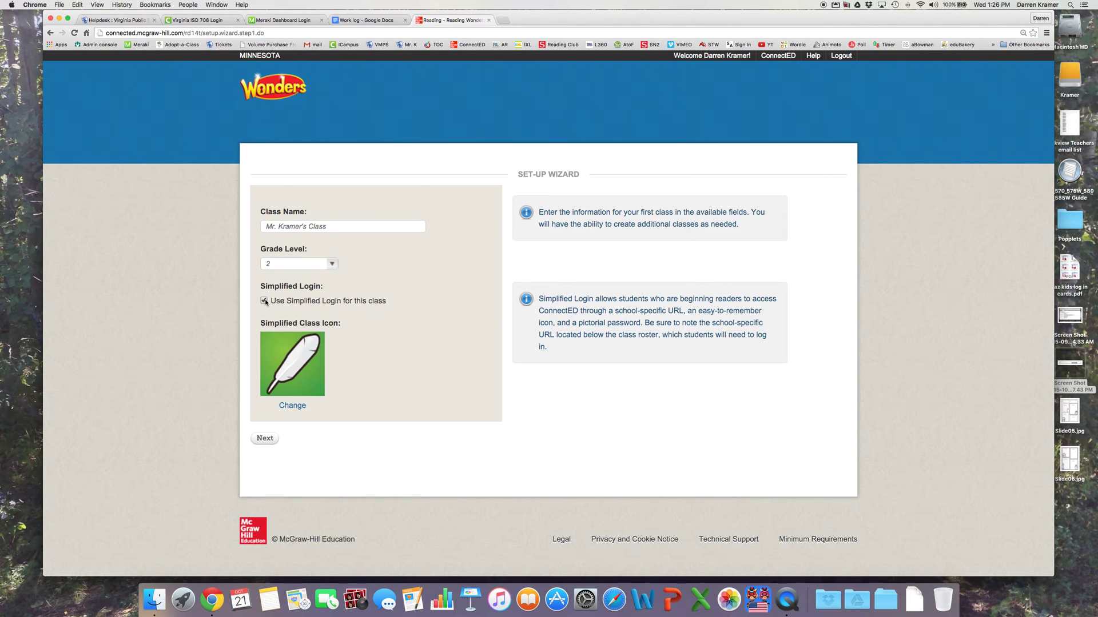
{"action": "left_click", "coordinate": [292, 406]}
{"action": "left_click", "coordinate": [562, 342]}
{"action": "left_click", "coordinate": [680, 406]}
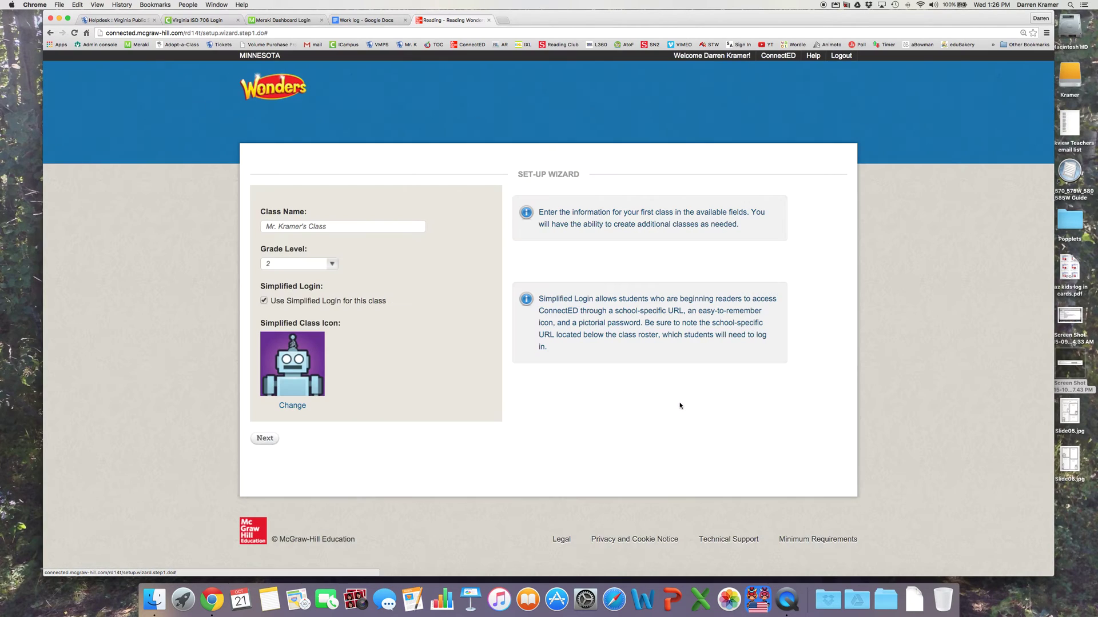
{"action": "left_click", "coordinate": [264, 301]}
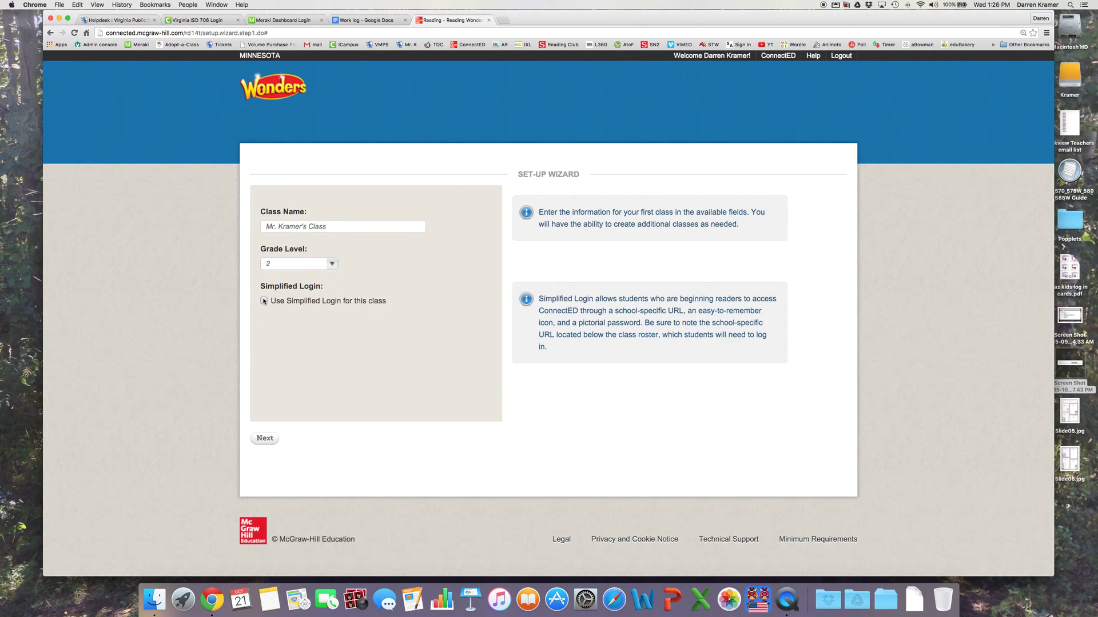
{"action": "left_click", "coordinate": [265, 439]}
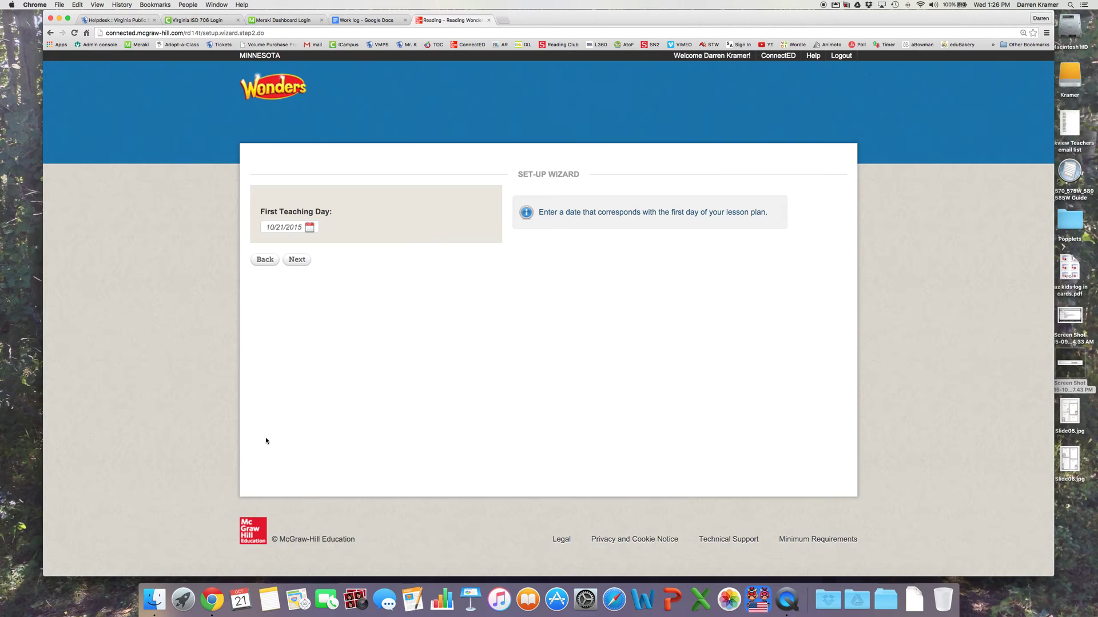
Step: Set the first teaching day to September 1, 2015 and save on the non-teaching days page
{"action": "left_click", "coordinate": [312, 229]}
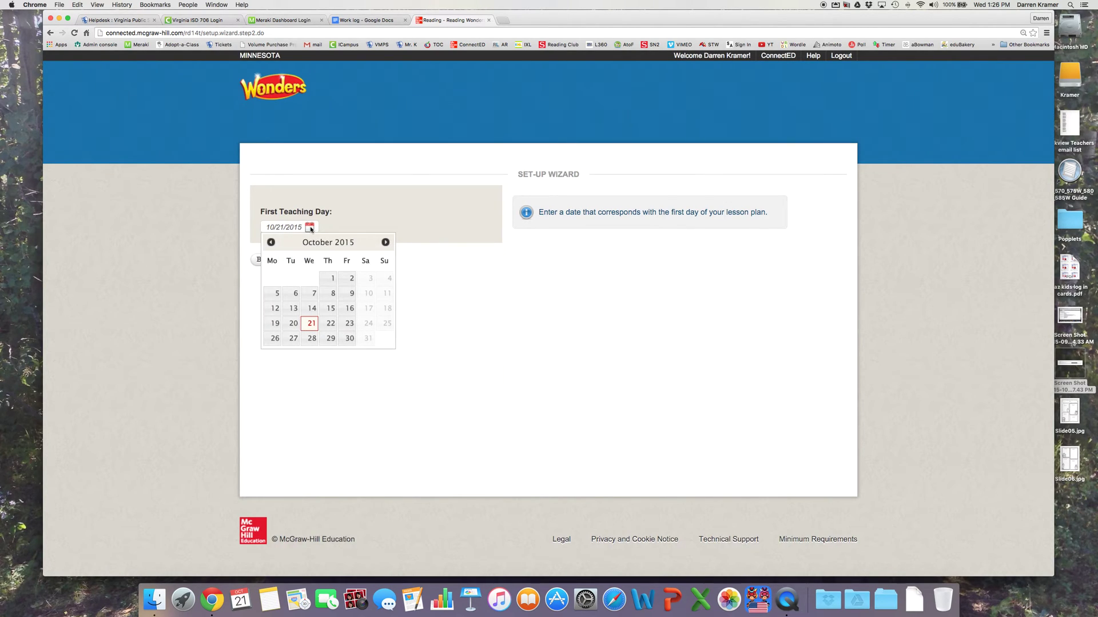
{"action": "left_click", "coordinate": [271, 243]}
{"action": "left_click", "coordinate": [295, 279]}
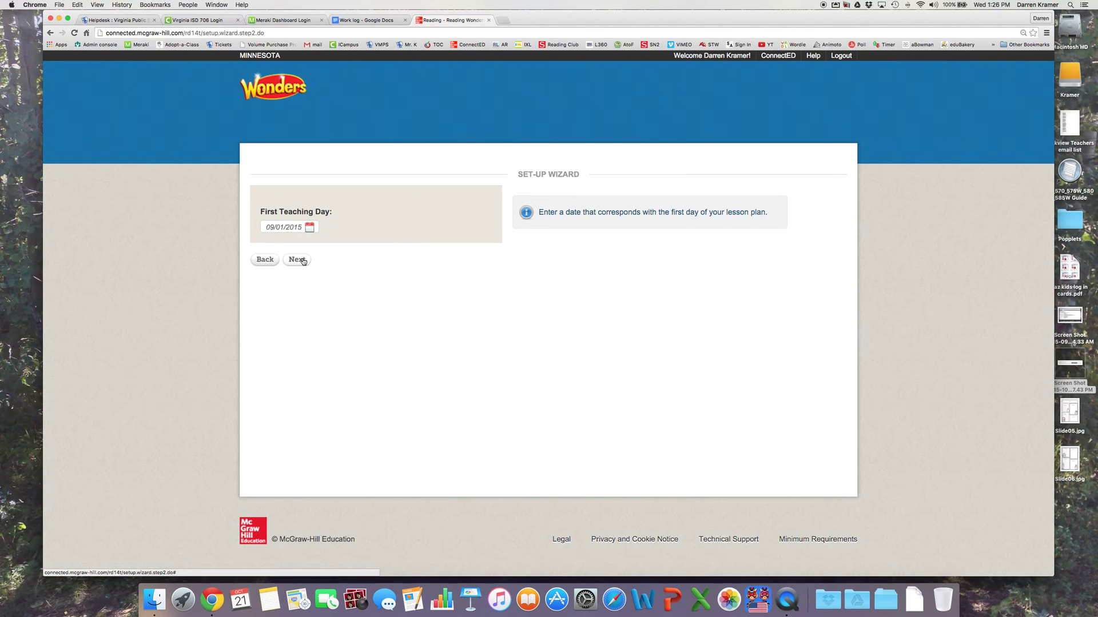
{"action": "left_click", "coordinate": [298, 259]}
{"action": "scroll", "coordinate": [358, 348], "scroll_direction": "down", "scroll_amount": 6}
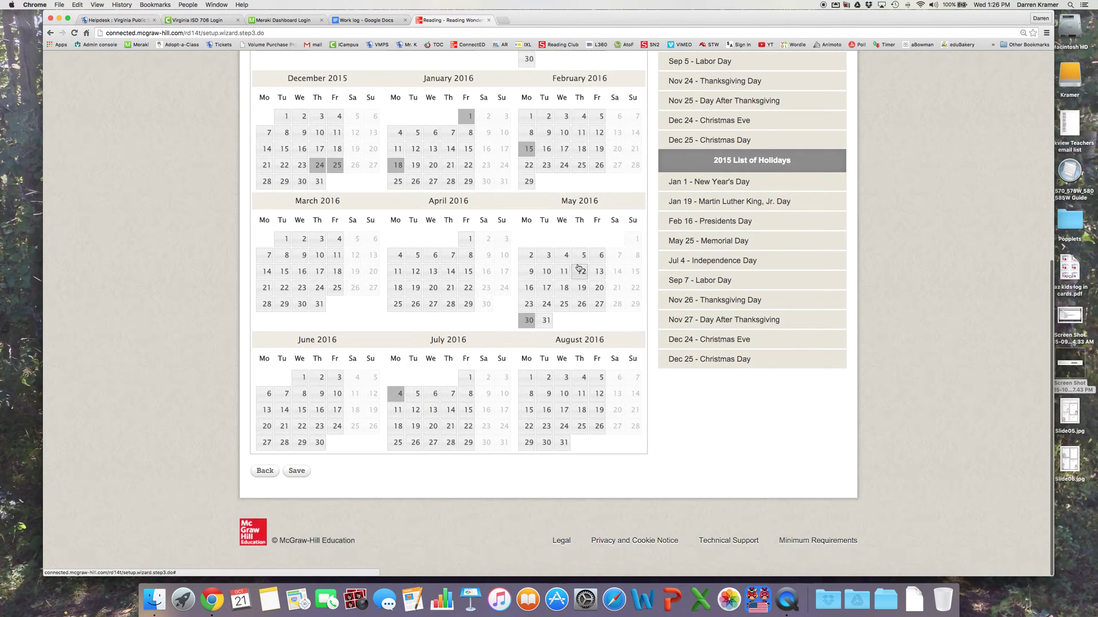
{"action": "left_click", "coordinate": [297, 471]}
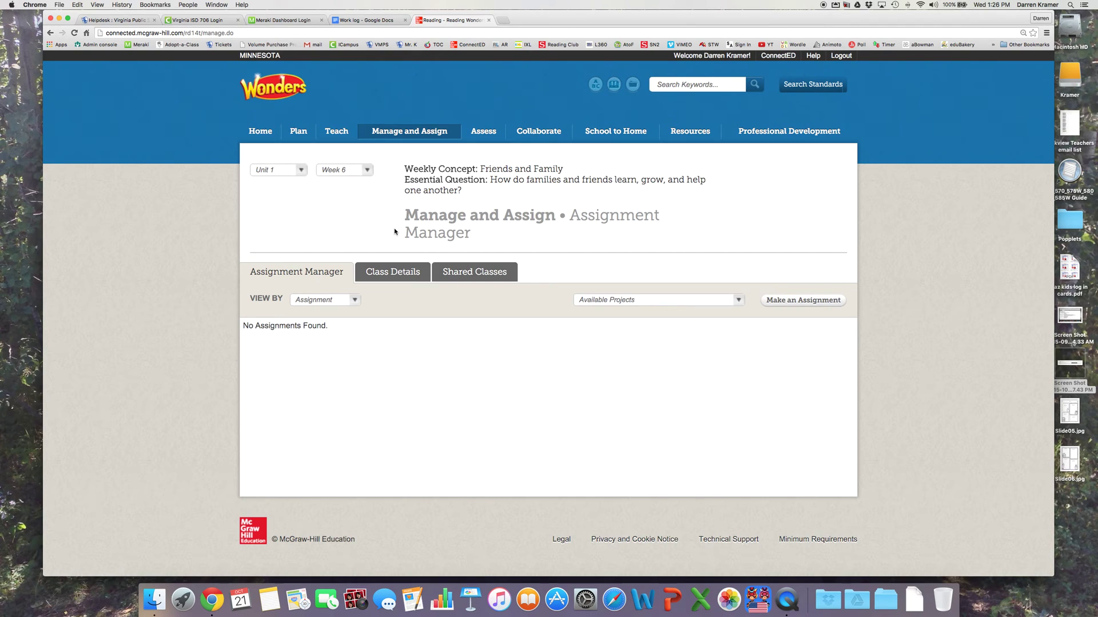
Step: From Class Details, search for grade 2 students to add
{"action": "left_click", "coordinate": [397, 273]}
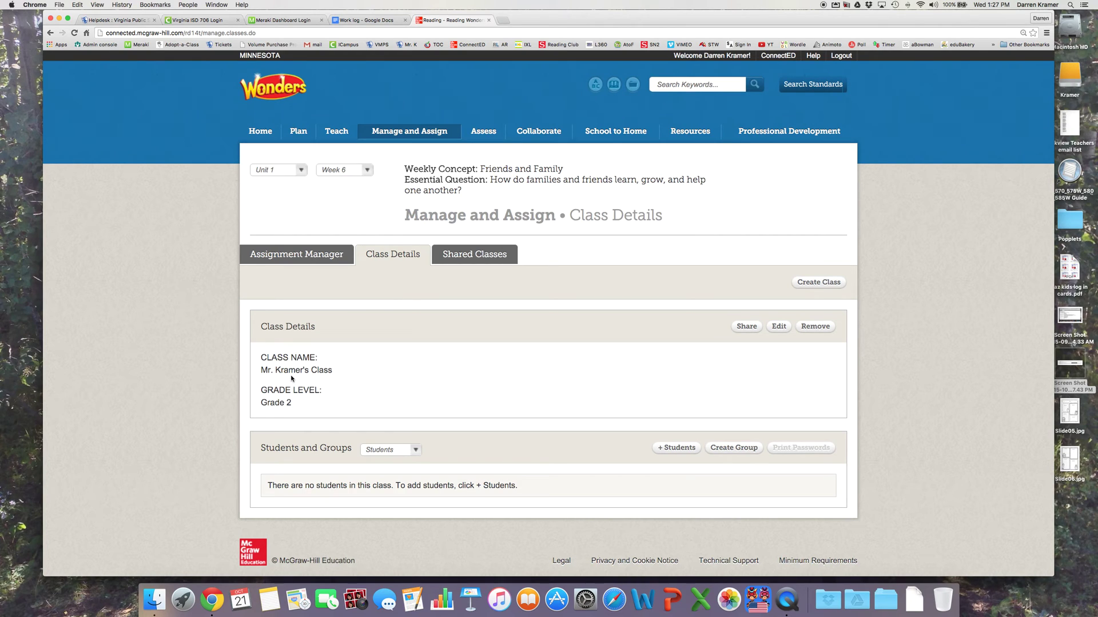
{"action": "left_click", "coordinate": [676, 449]}
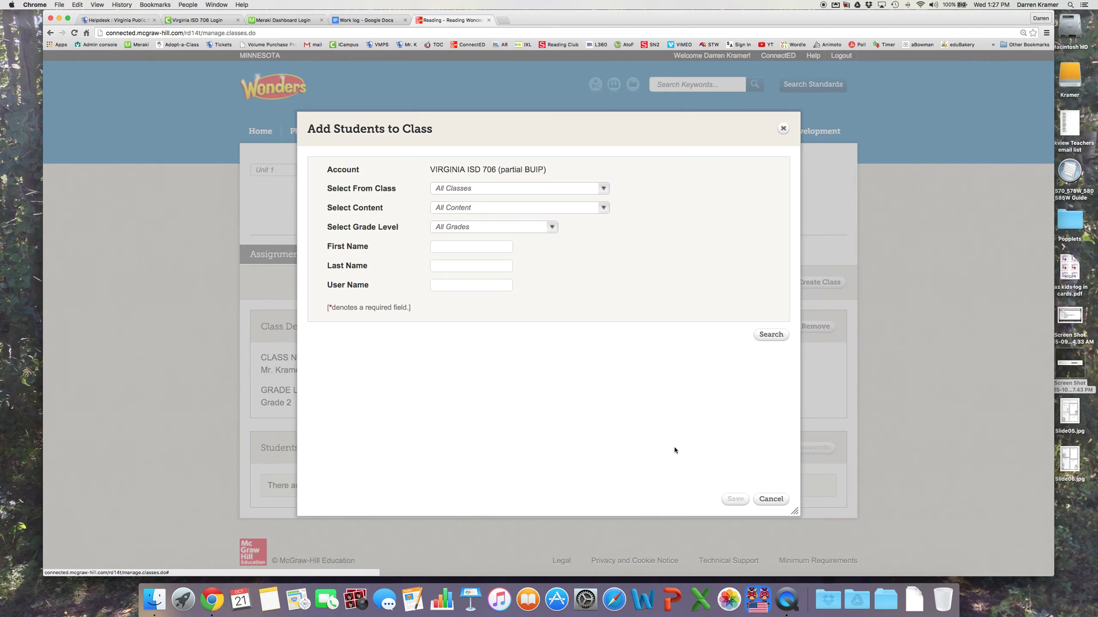
{"action": "left_click", "coordinate": [546, 229]}
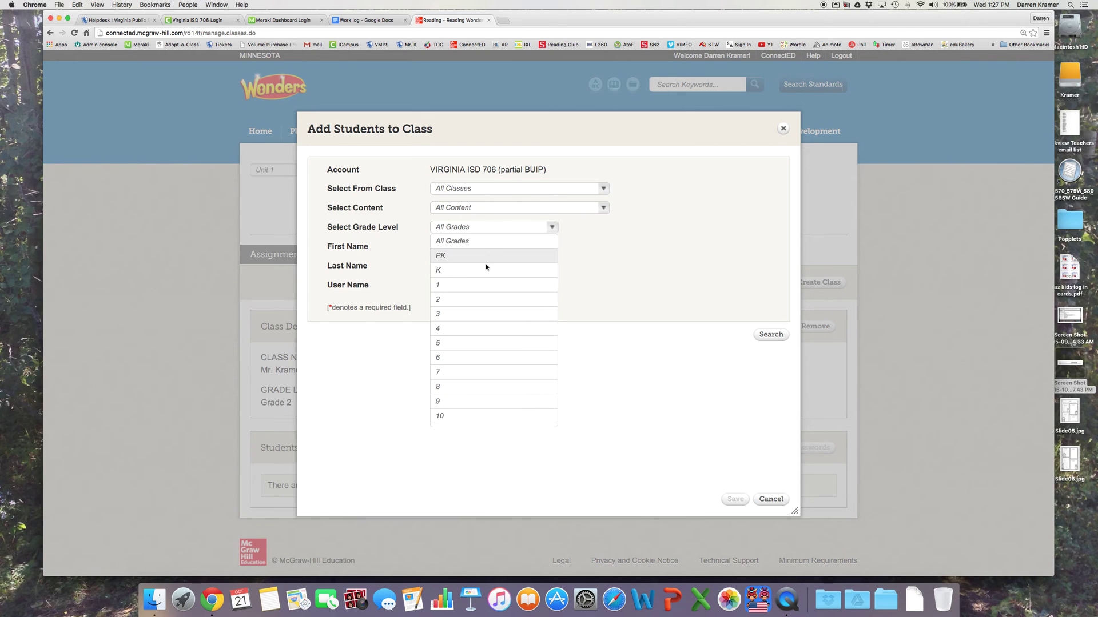
{"action": "left_click", "coordinate": [487, 298]}
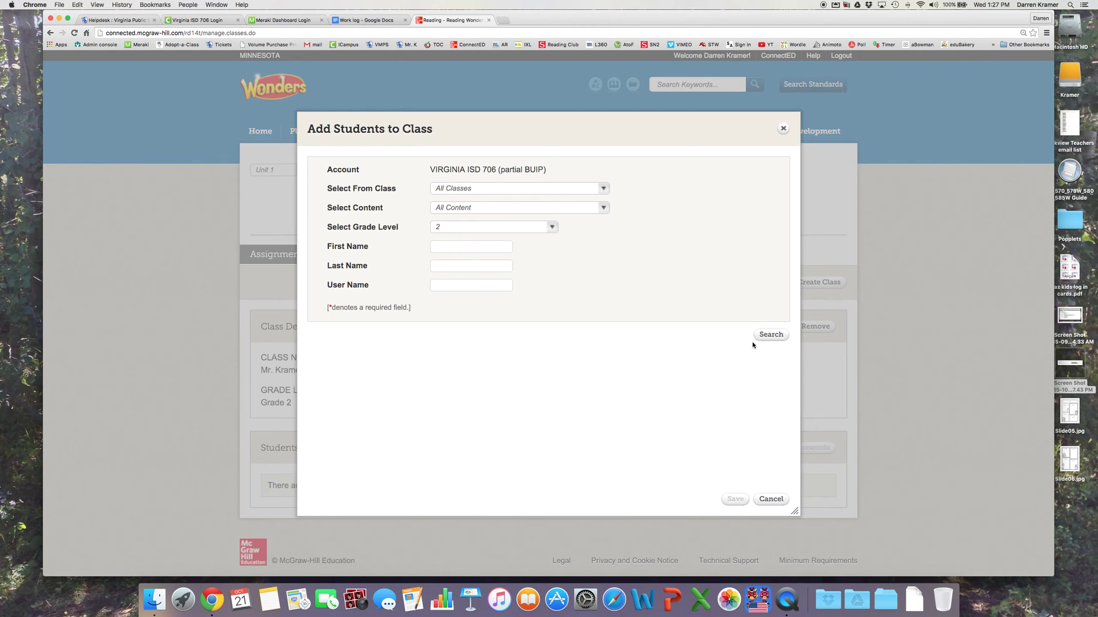
{"action": "left_click", "coordinate": [770, 335]}
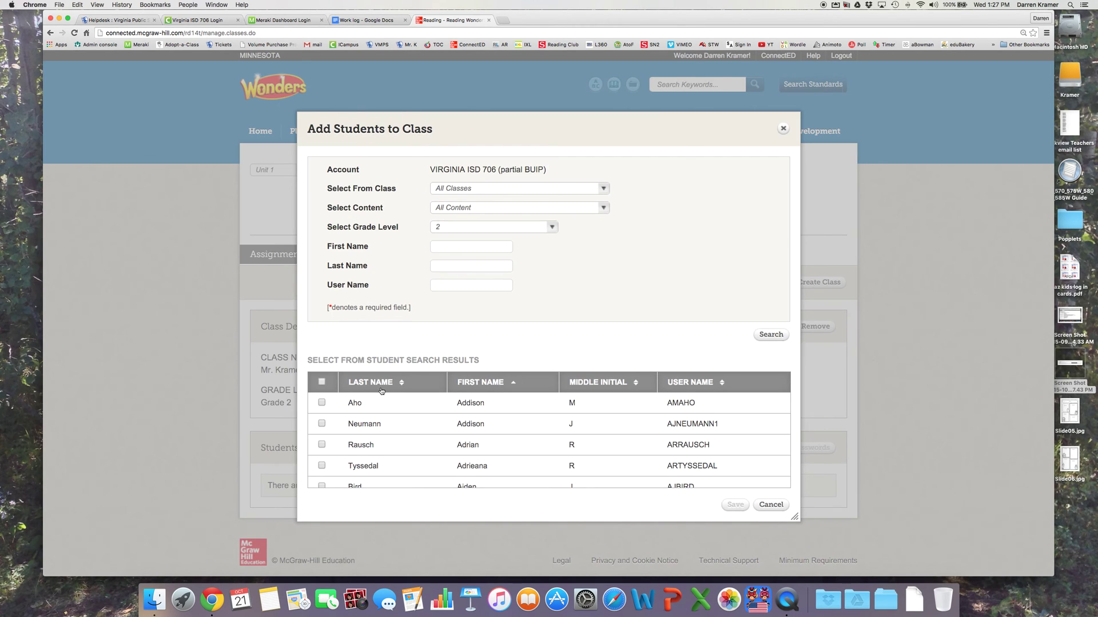
Step: Sort results by last name, check three students, and save them to the roster
{"action": "left_click", "coordinate": [372, 385]}
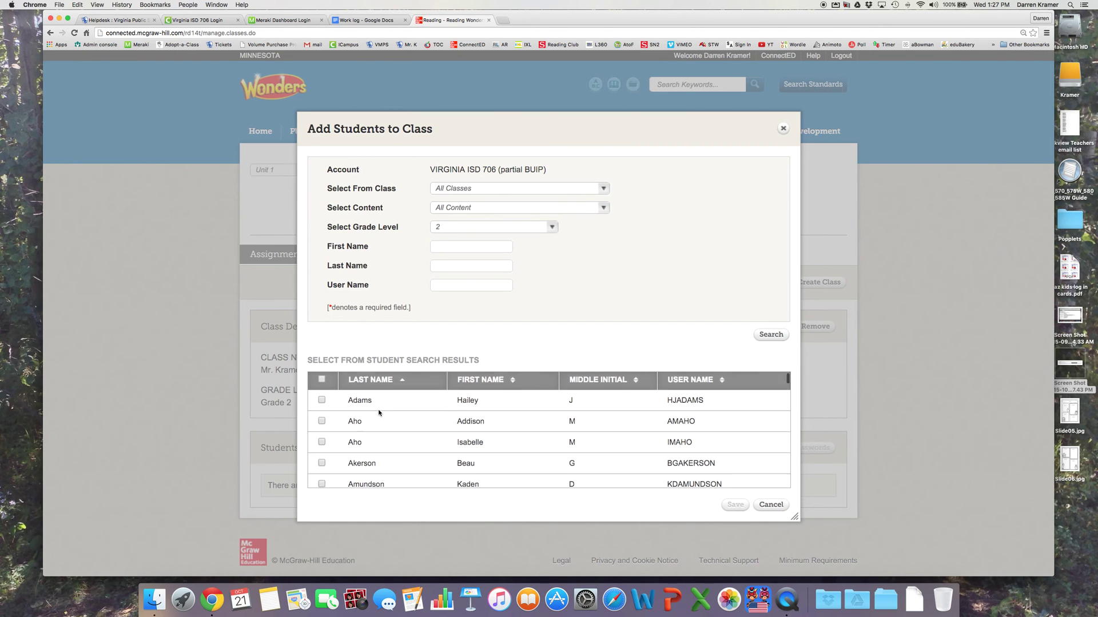
{"action": "scroll", "coordinate": [379, 413], "scroll_direction": "down", "scroll_amount": 2}
{"action": "left_click", "coordinate": [321, 396]}
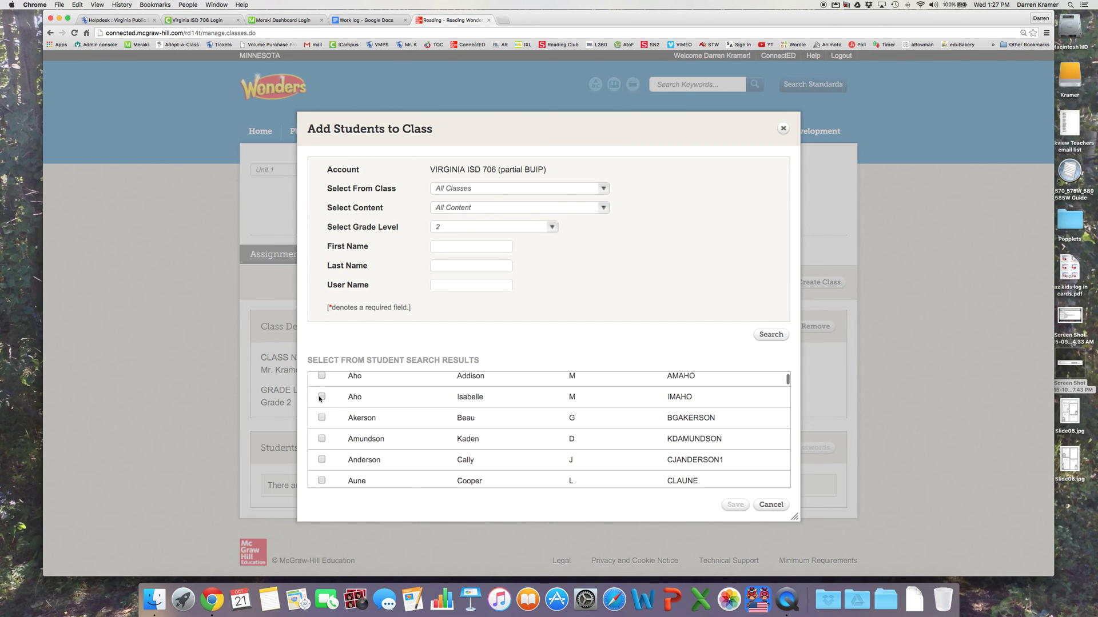
{"action": "left_click", "coordinate": [321, 438]}
{"action": "left_click", "coordinate": [321, 459]}
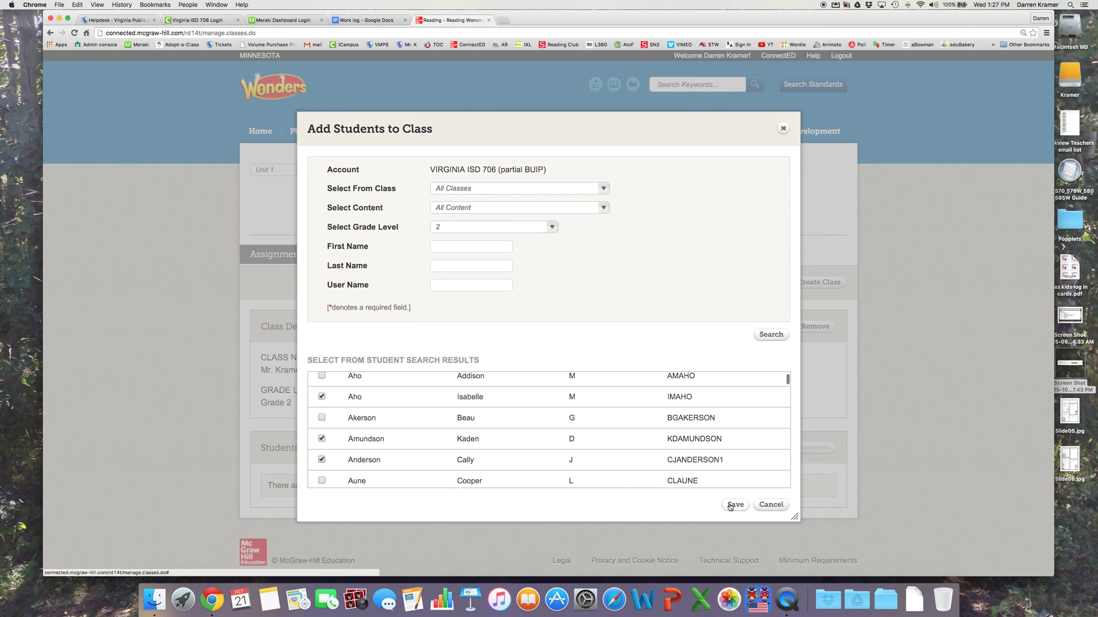
{"action": "left_click", "coordinate": [732, 505]}
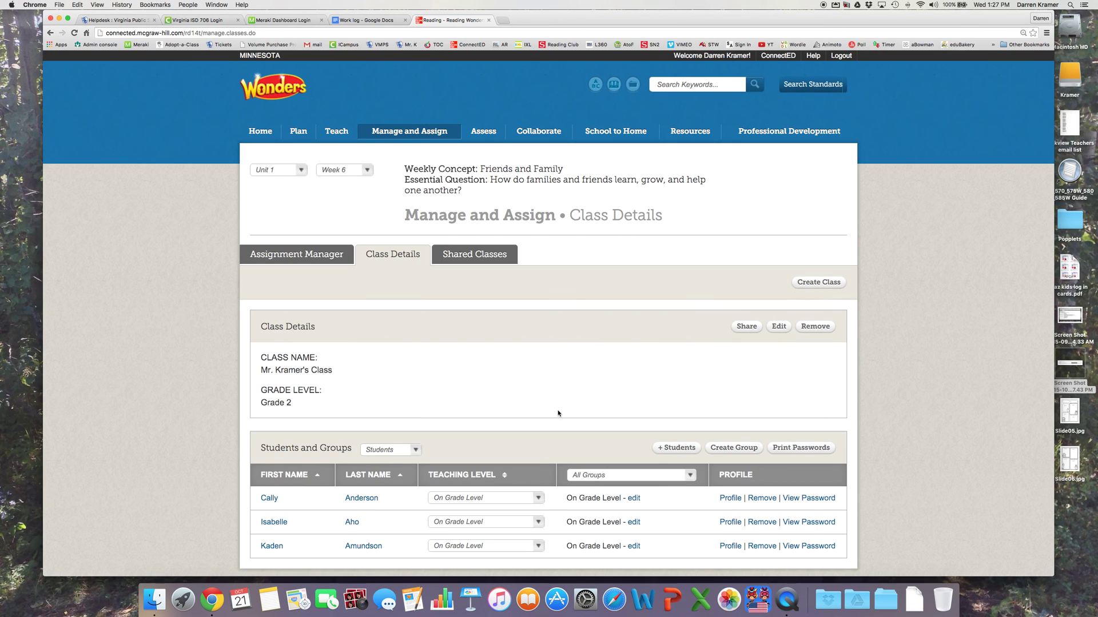
{"action": "scroll", "coordinate": [558, 413], "scroll_direction": "down", "scroll_amount": 3}
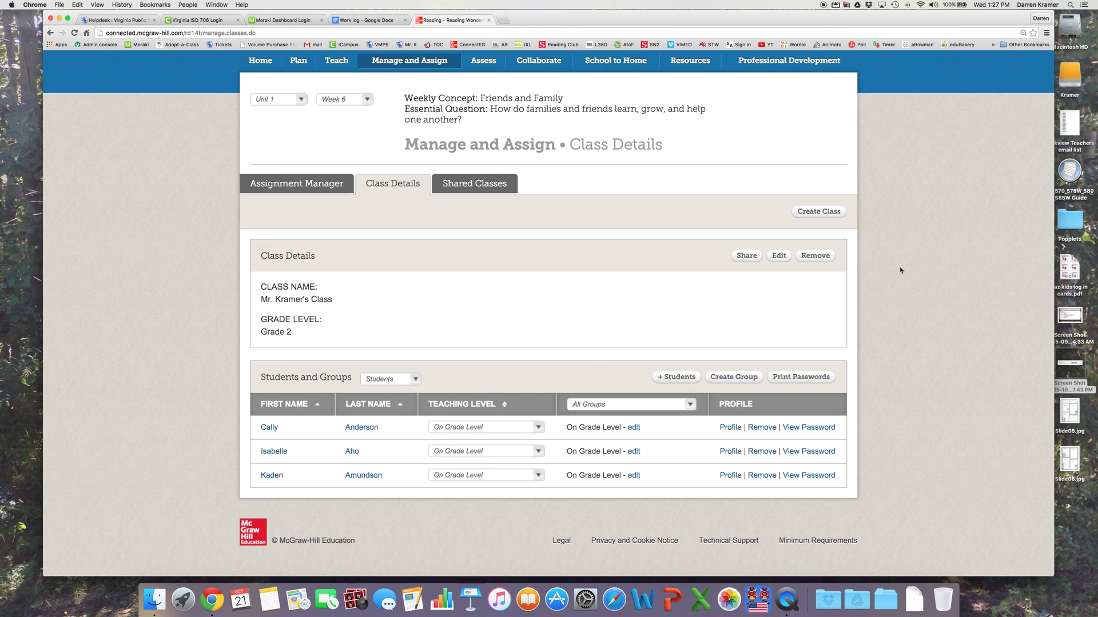
{"action": "scroll", "coordinate": [899, 269], "scroll_direction": "up", "scroll_amount": 1}
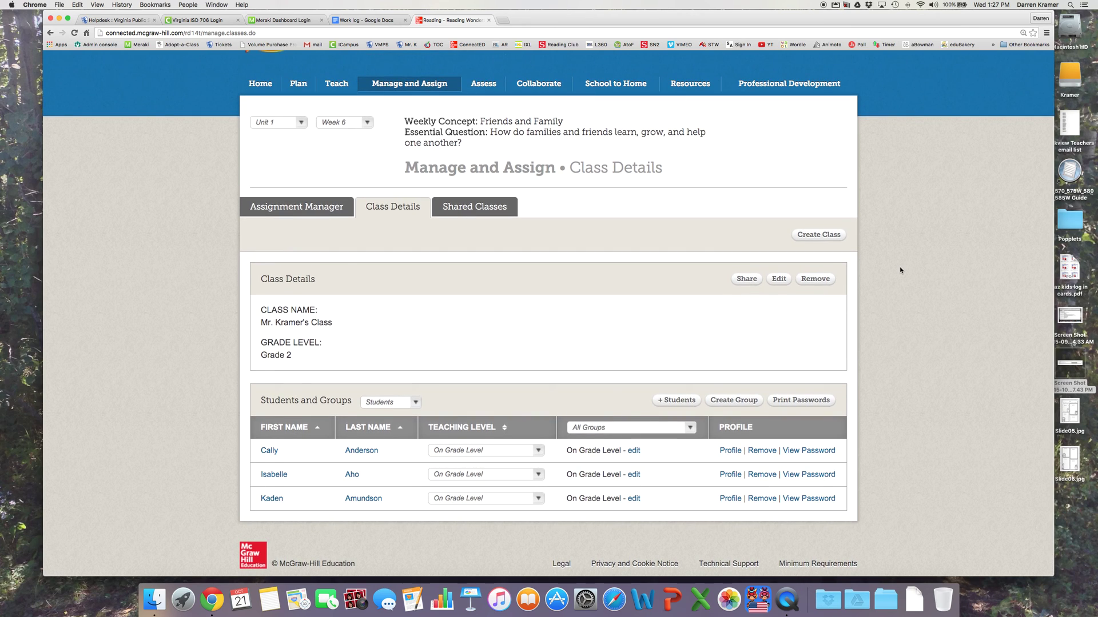